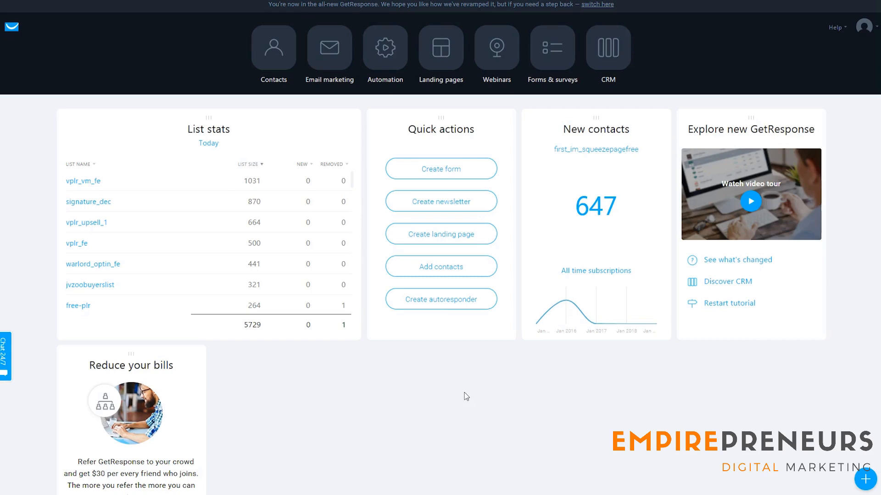
Step: Open the contact lists and search the contacts by name or e-mail
click(461, 392)
click(277, 59)
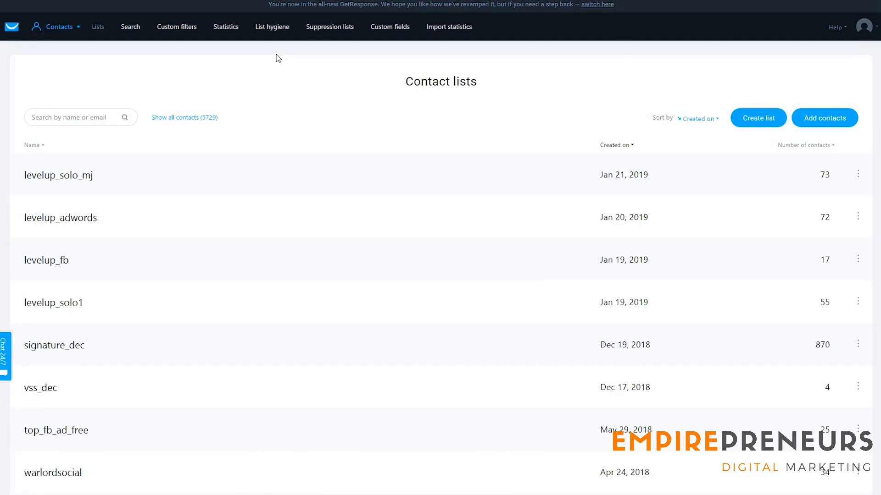
click(275, 83)
click(279, 140)
click(75, 118)
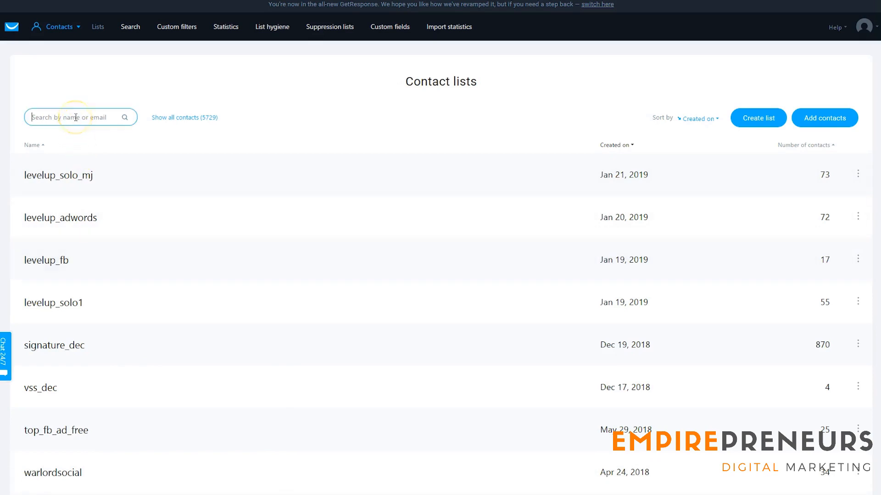
text(polonius)
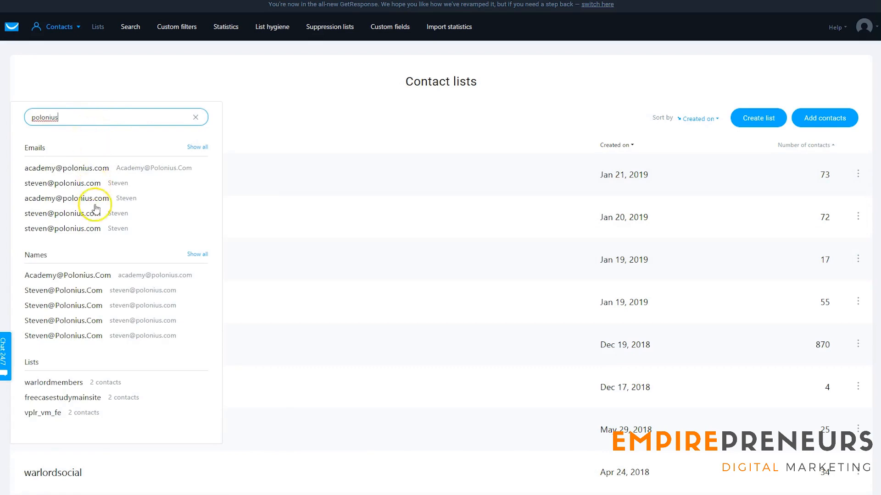
click(298, 95)
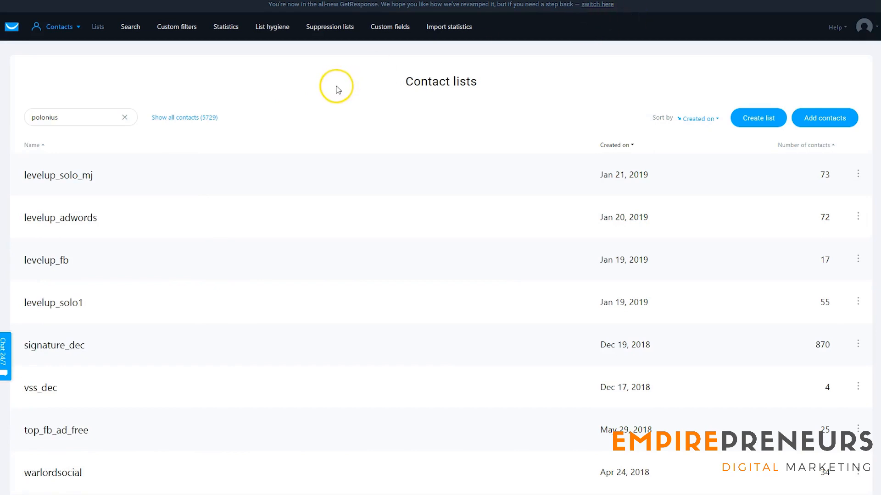
Step: View the list hygiene page and review the signature_dec subscription statistics, including subscription methods and subscriber locations
click(286, 29)
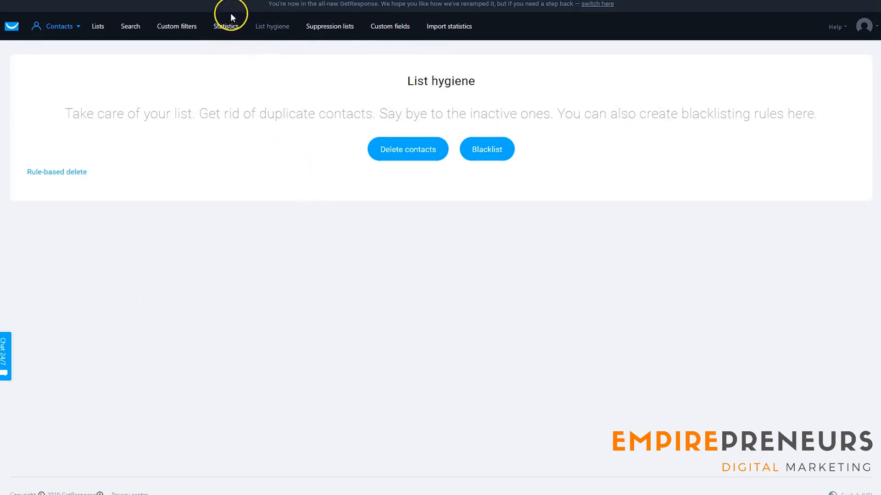
click(227, 27)
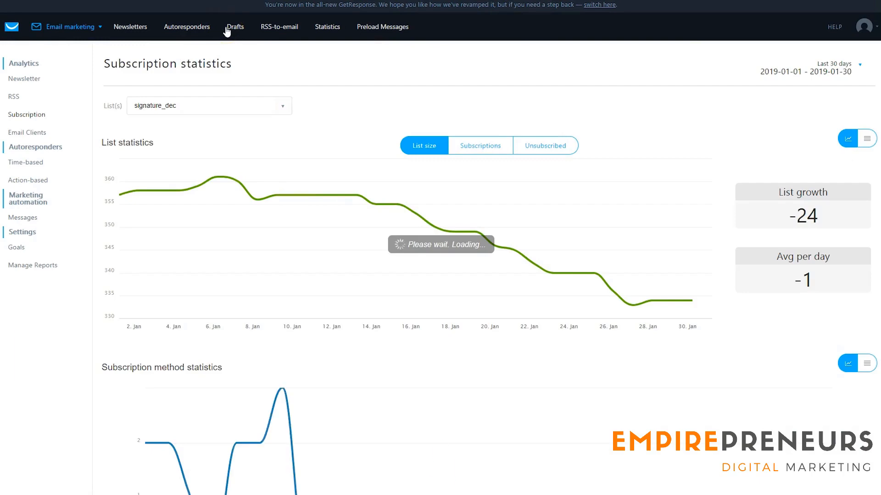
scroll(226, 30, down, 10)
scroll(367, 174, up, 2)
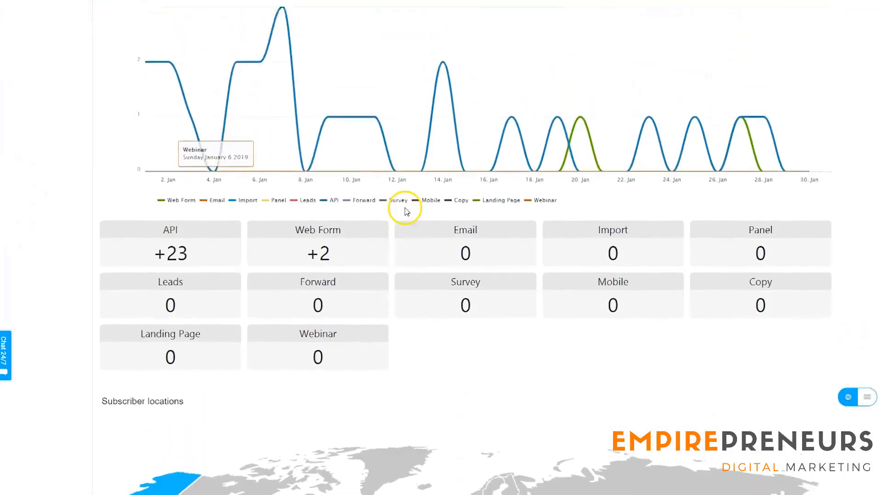
scroll(406, 212, up, 5)
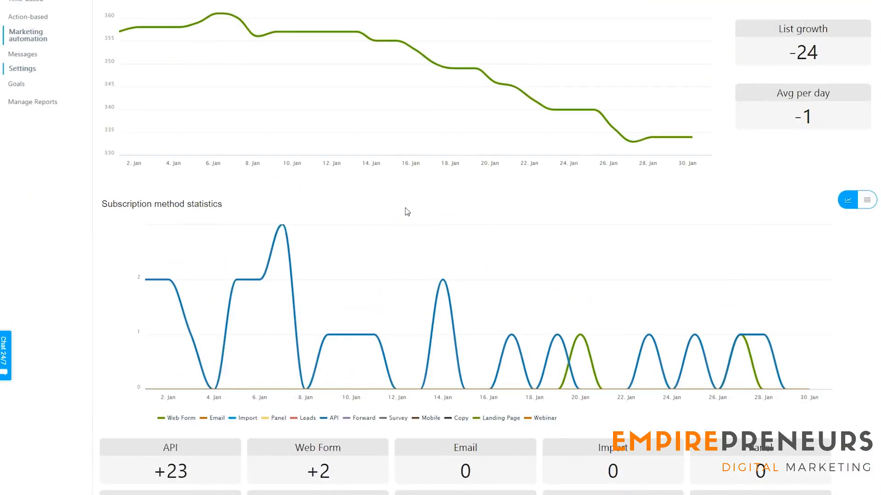
scroll(405, 212, up, 3)
scroll(405, 211, down, 13)
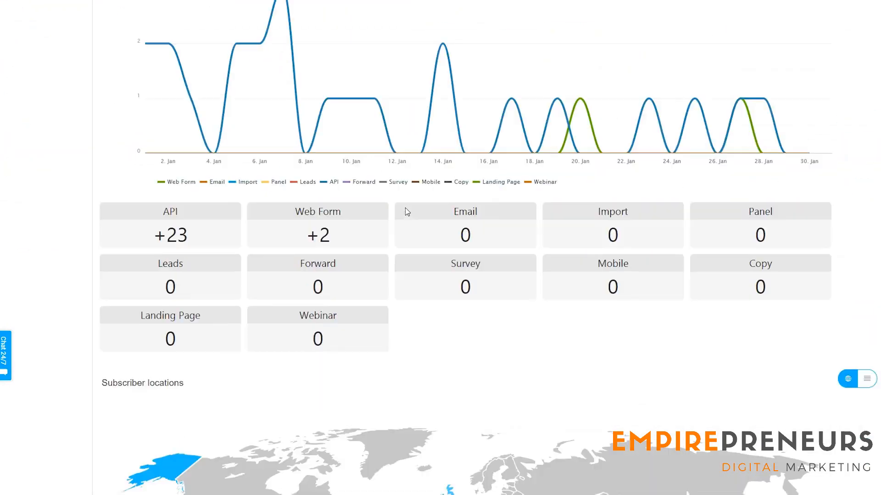
scroll(408, 211, down, 3)
scroll(407, 211, up, 7)
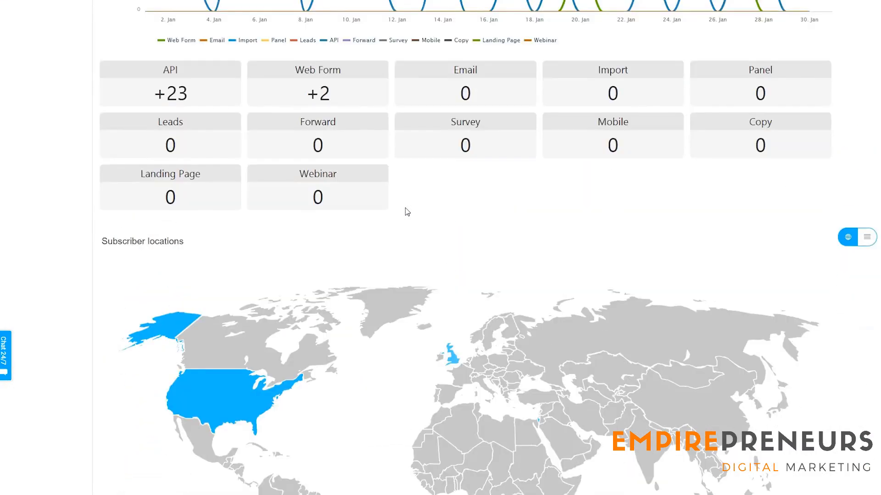
click(386, 200)
scroll(387, 202, up, 4)
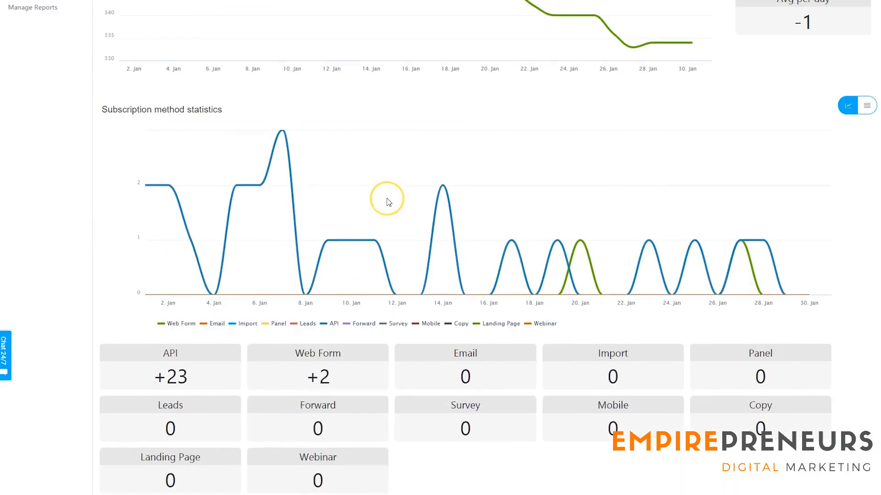
scroll(387, 200, up, 4)
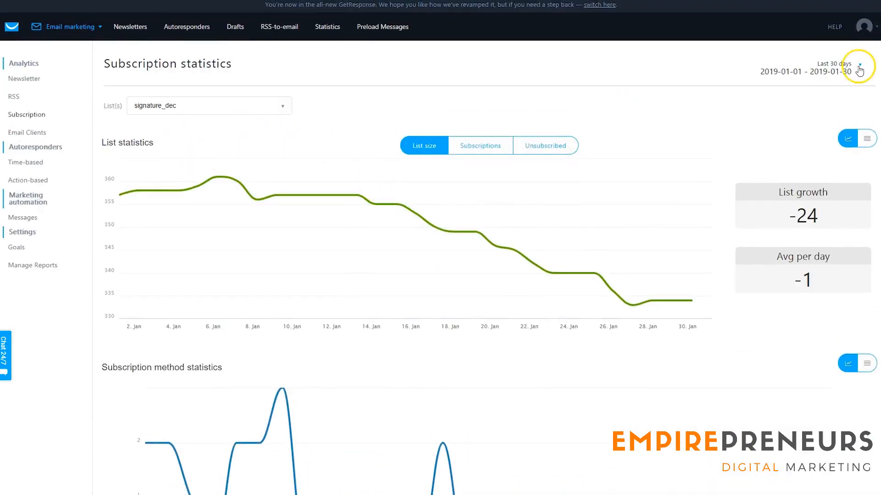
Step: Set the subscription statistics period to Last 2 months and examine list size, subscription methods and subscriber locations
click(859, 66)
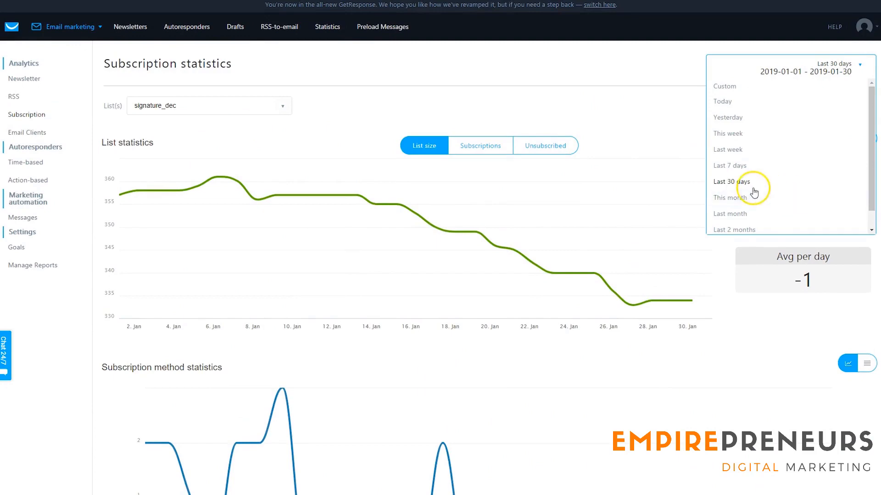
click(780, 229)
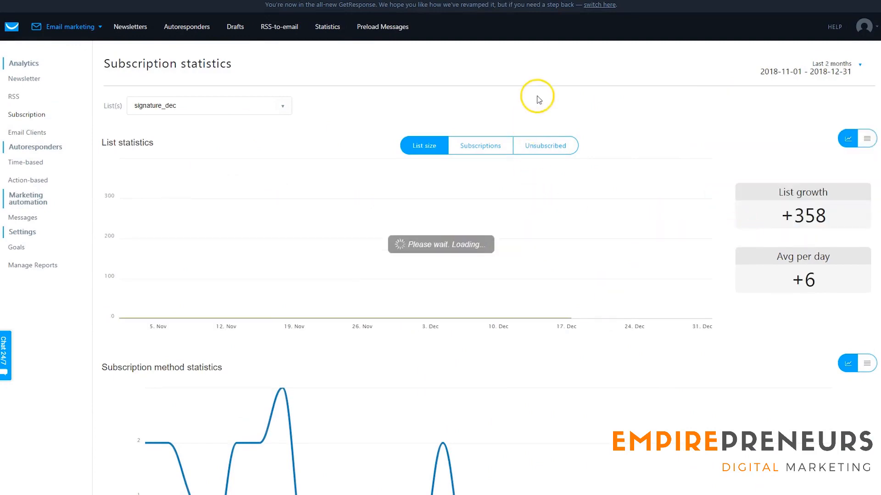
scroll(606, 218, down, 15)
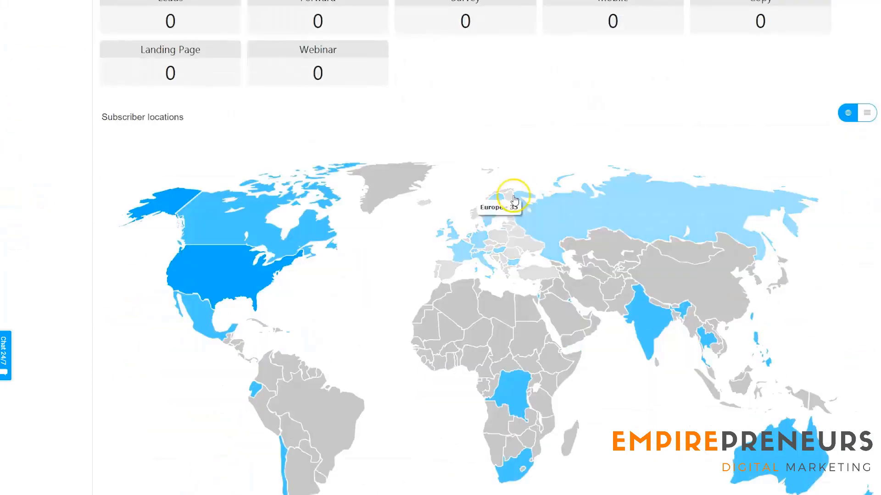
scroll(523, 297, up, 4)
scroll(521, 295, down, 4)
scroll(520, 291, up, 4)
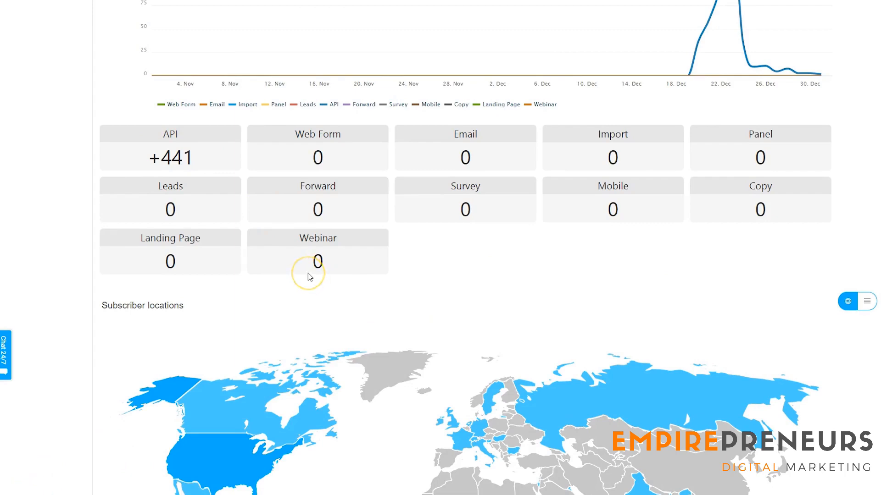
scroll(309, 277, up, 10)
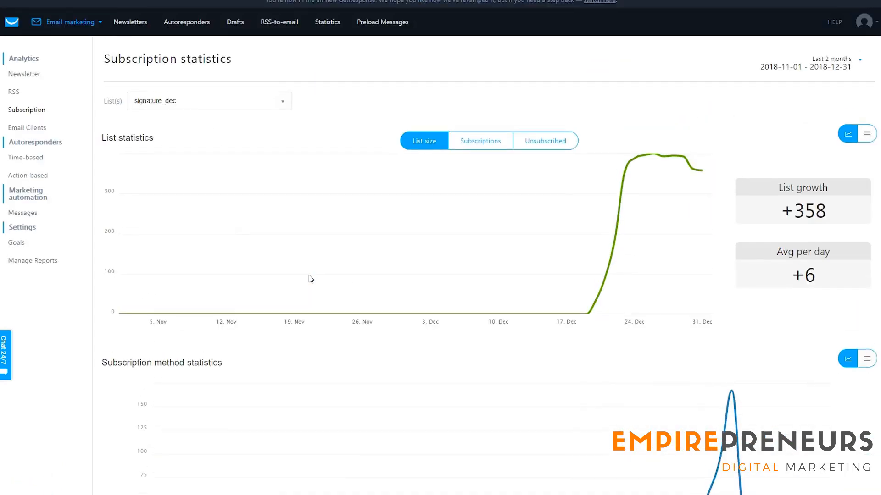
scroll(309, 277, up, 1)
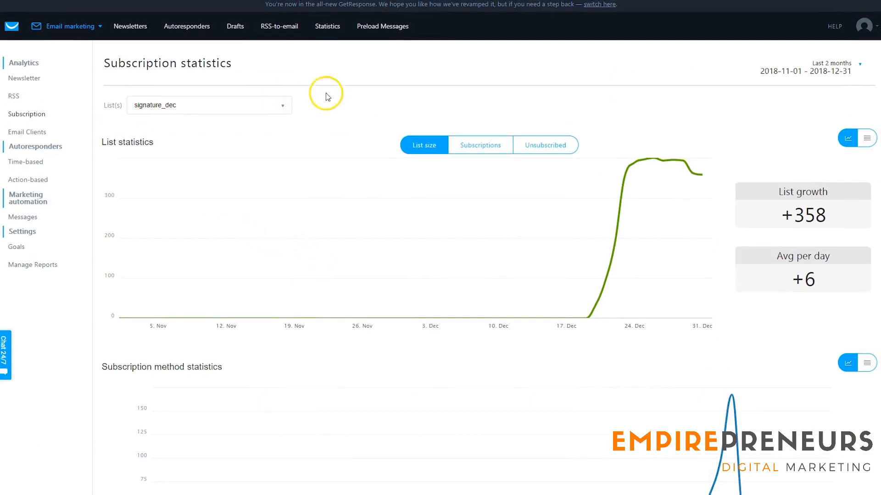
Step: Return to the dashboard and create a new email marketing newsletter with the Drag-and-Drop Email Editor
click(11, 26)
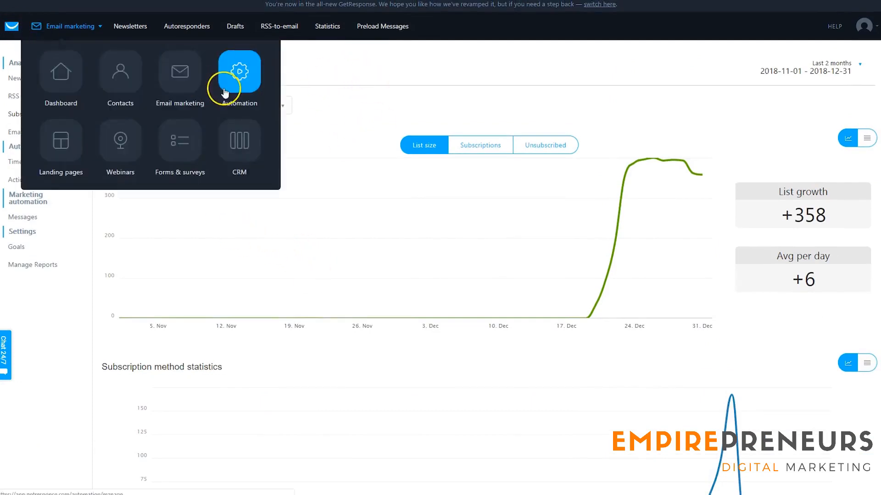
click(225, 93)
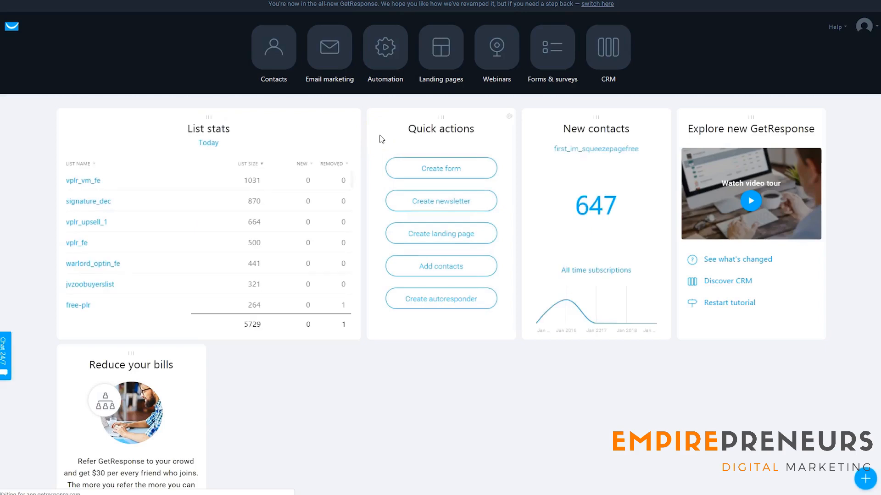
click(328, 49)
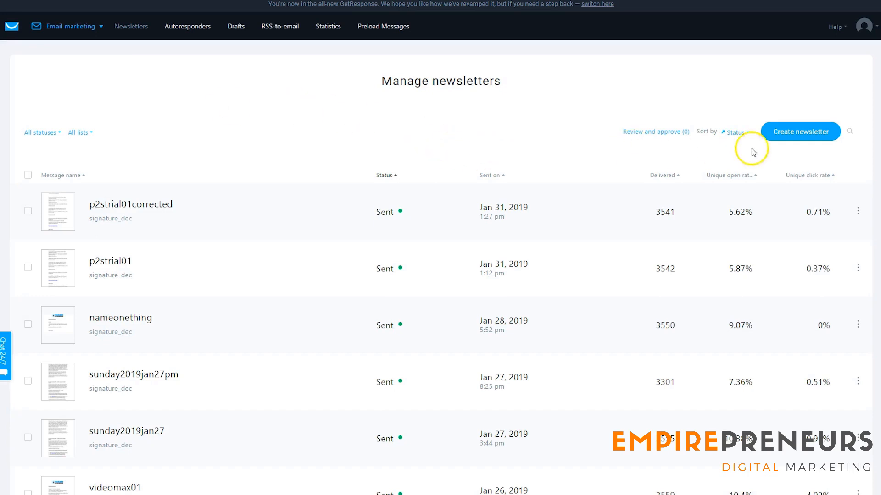
click(777, 134)
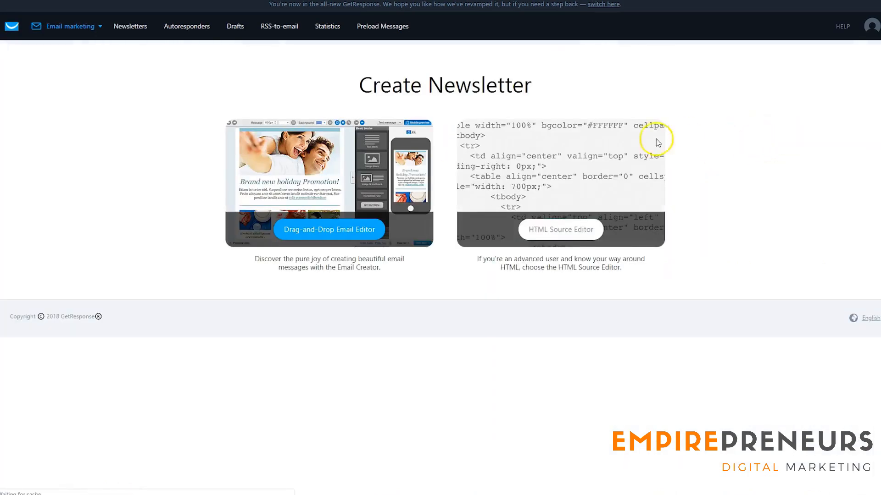
click(265, 225)
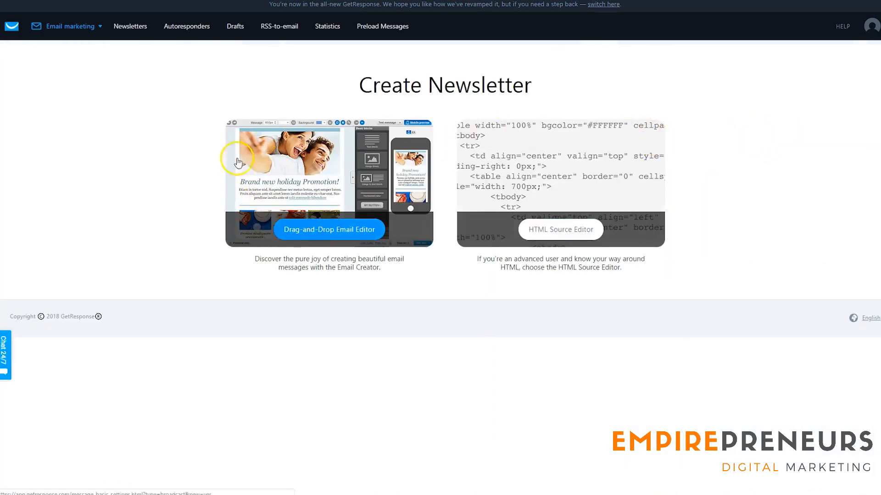
Step: Enter 000 as both the newsletter's message name and subject, and continue to template selection
click(365, 147)
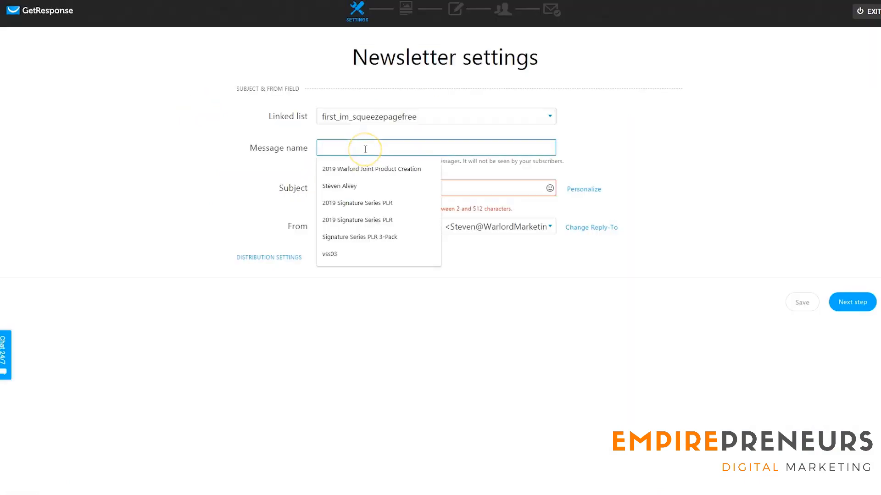
text(000)
click(345, 189)
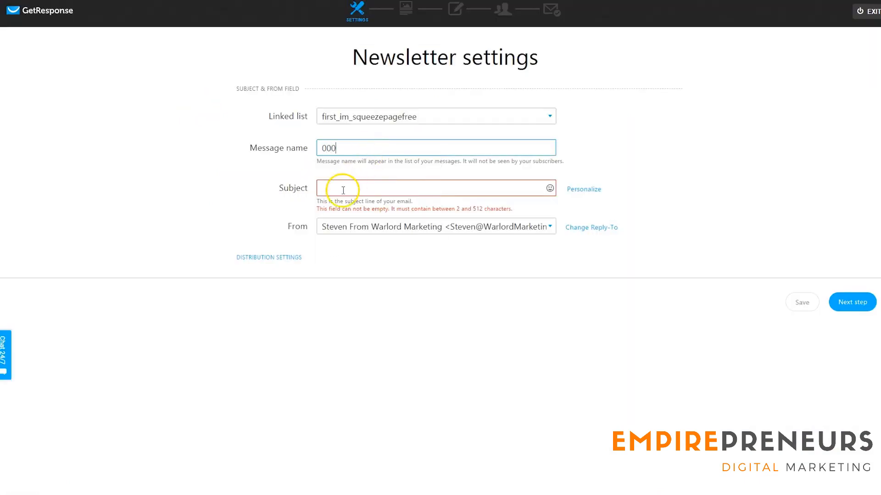
text(000)
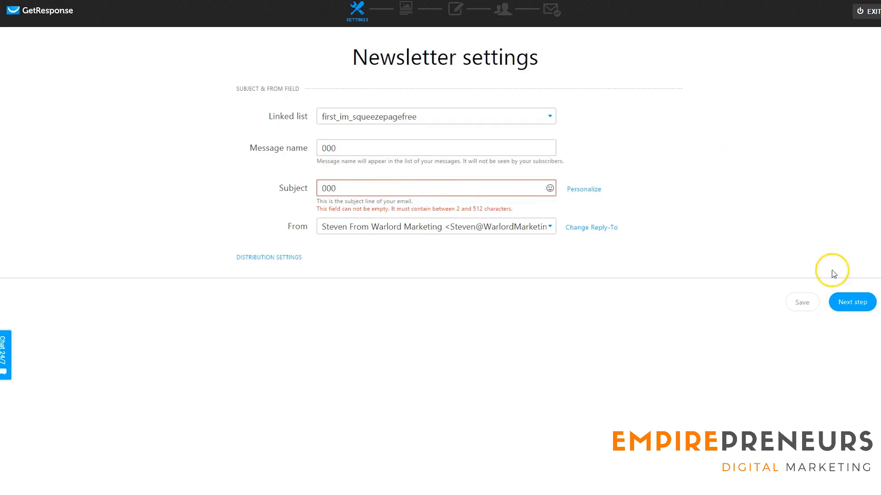
click(849, 304)
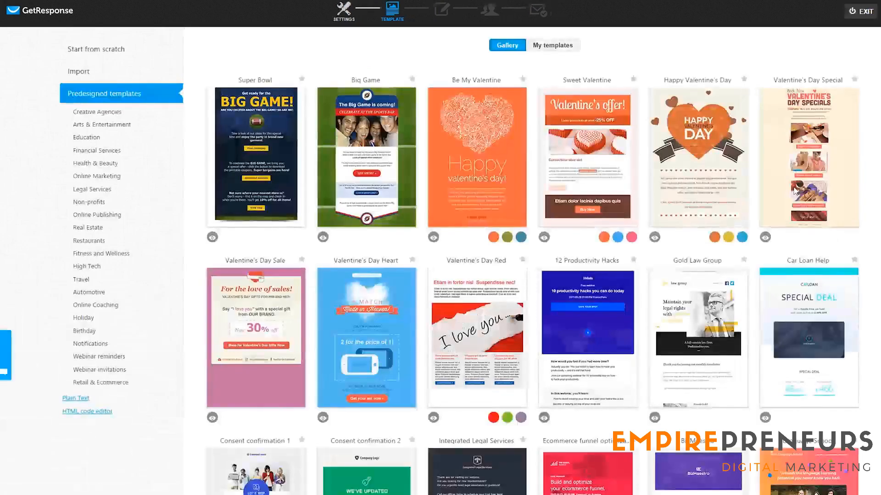
Step: Browse the gallery of predesigned newsletter templates
scroll(667, 183, down, 10)
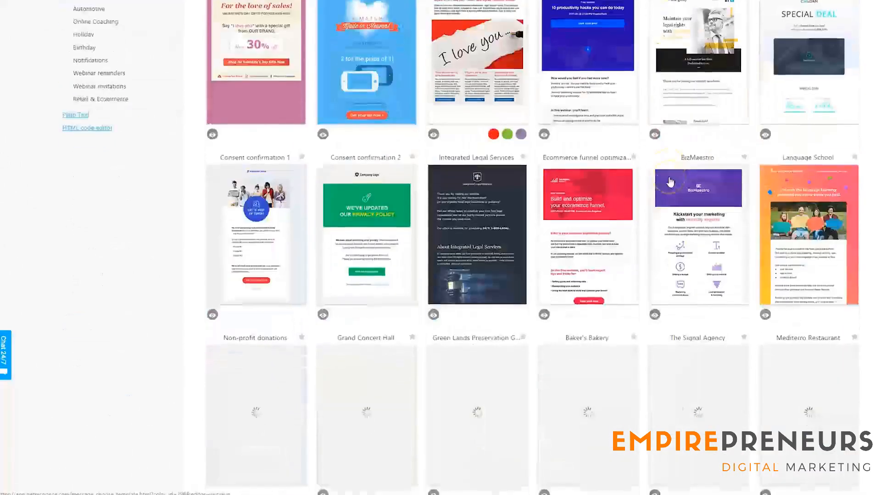
scroll(669, 182, down, 5)
scroll(670, 182, up, 8)
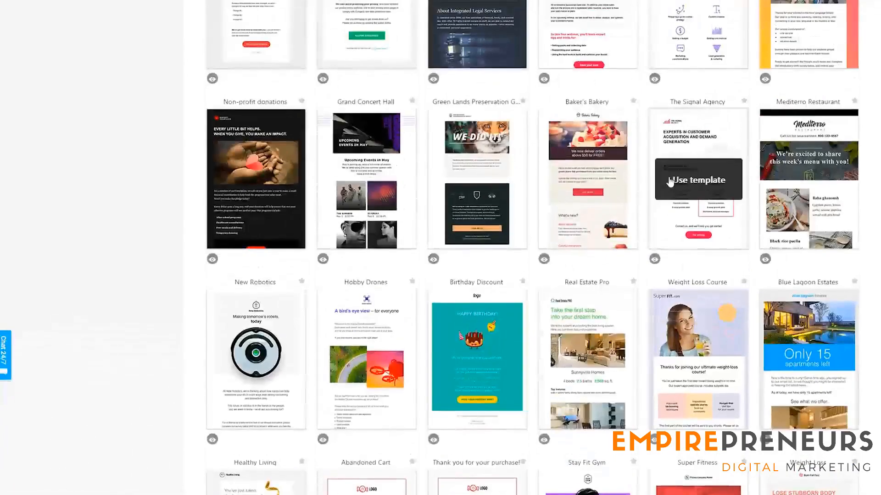
scroll(670, 182, up, 8)
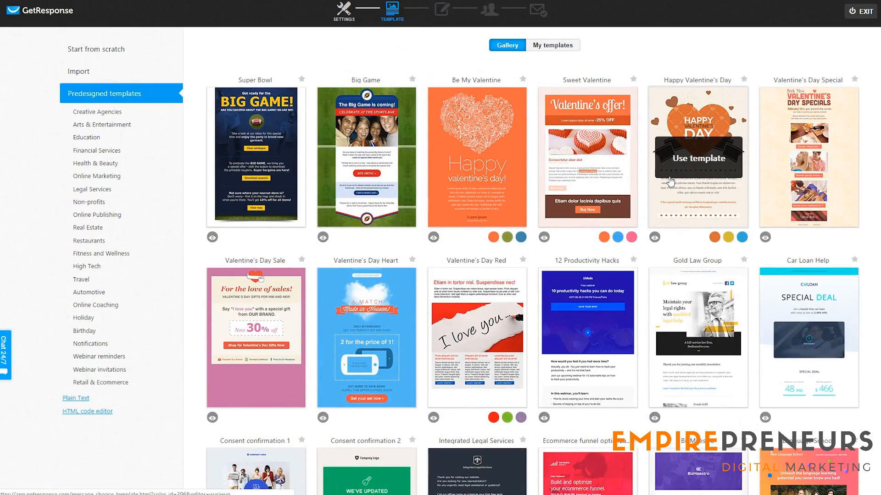
Step: Leave the newsletter setup, view the autoresponders in email marketing and begin creating a new autoresponder
click(14, 15)
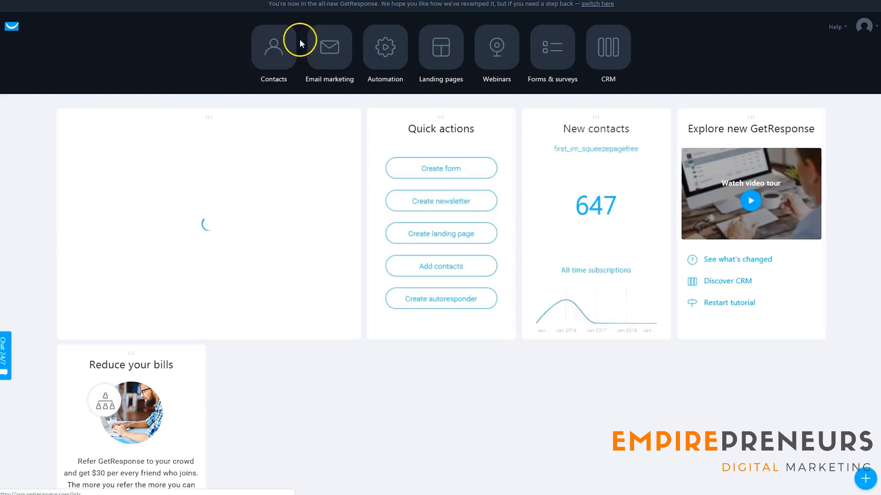
click(324, 50)
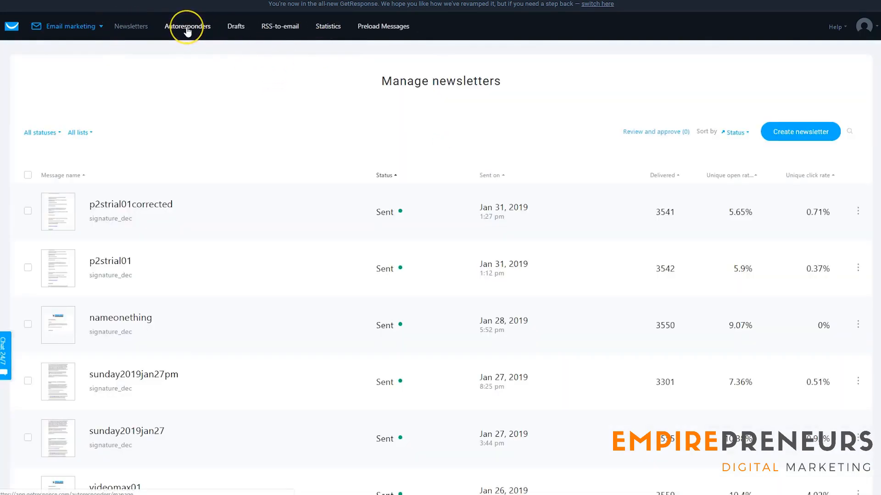
click(187, 29)
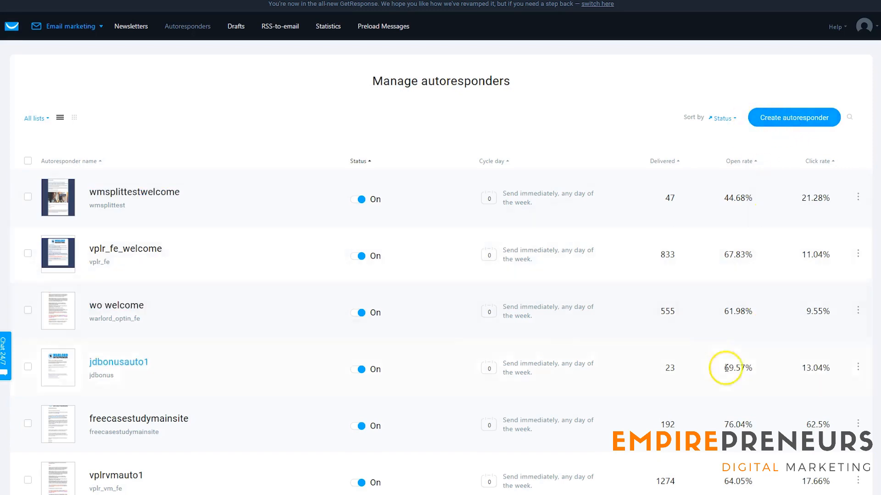
mouse_move(865, 201)
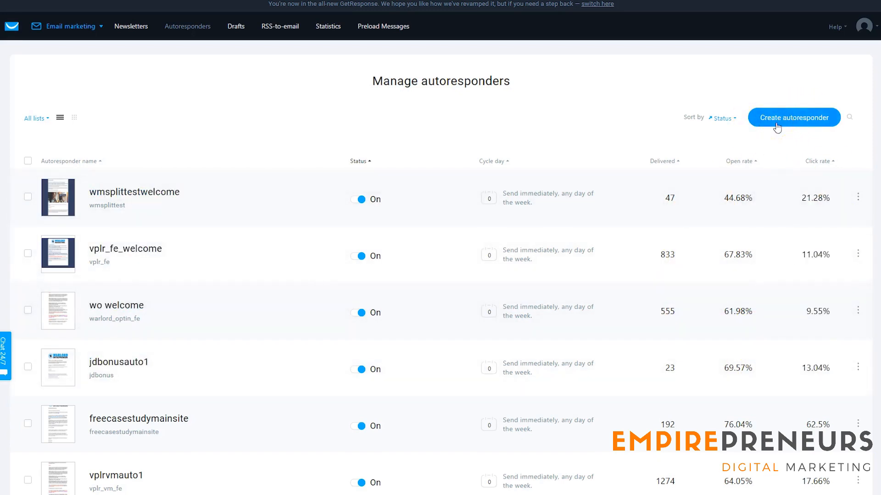
click(782, 119)
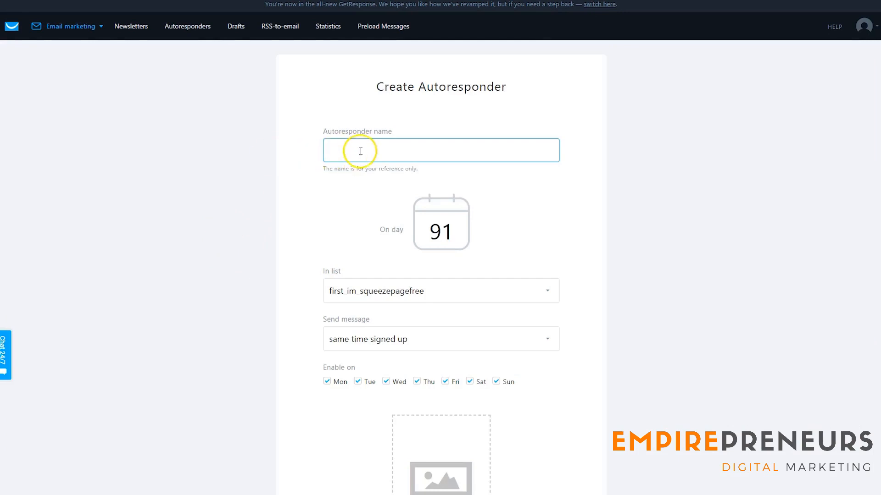
Step: Name the autoresponder 000 and review its send-timing options and enabled weekdays
text(000)
scroll(269, 280, down, 3)
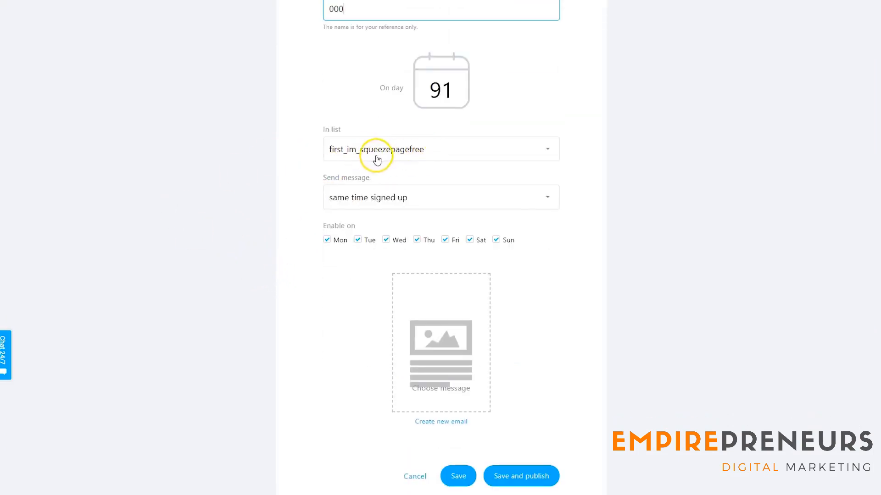
scroll(454, 334, up, 3)
scroll(426, 316, down, 1)
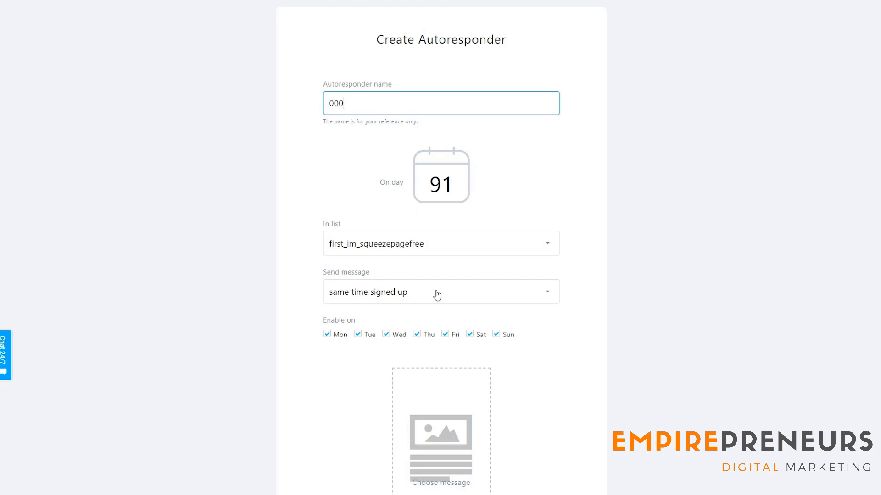
click(437, 294)
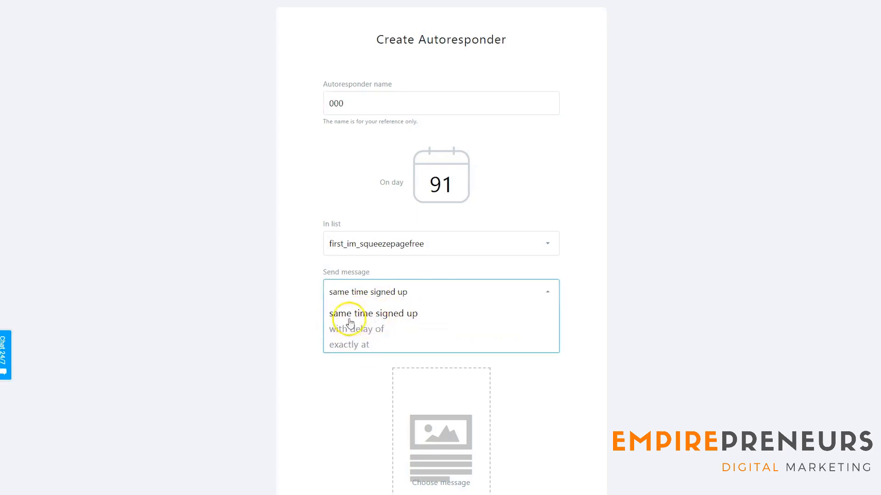
click(433, 354)
scroll(304, 354, down, 2)
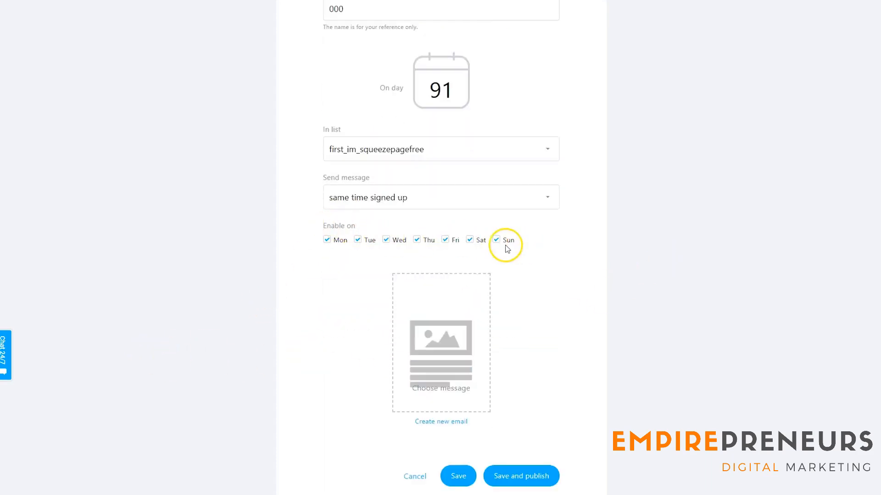
Step: Set the autoresponder to day 0 and check the send-timing options offered for that day
scroll(459, 241, up, 3)
double_click(441, 234)
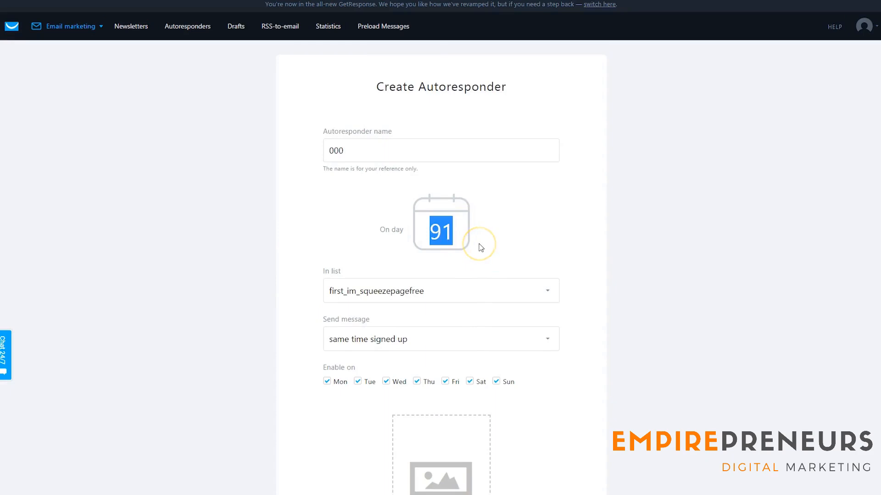
key(BackSpace)
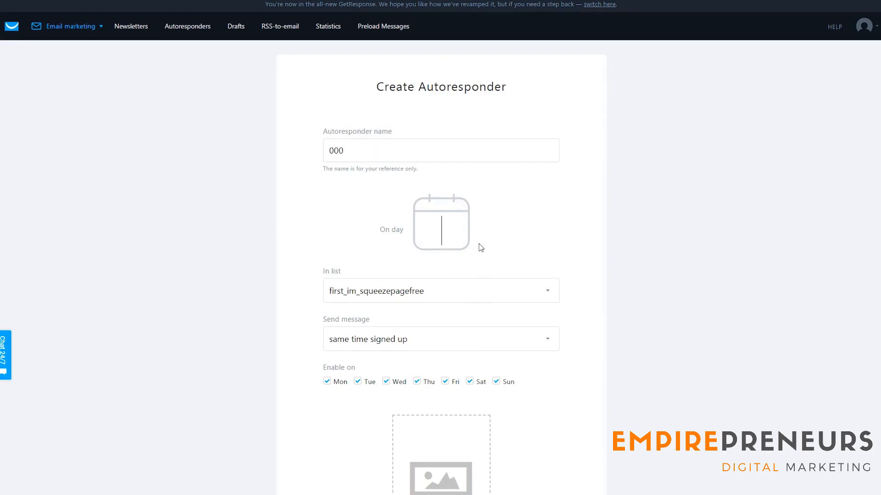
text(0)
click(643, 259)
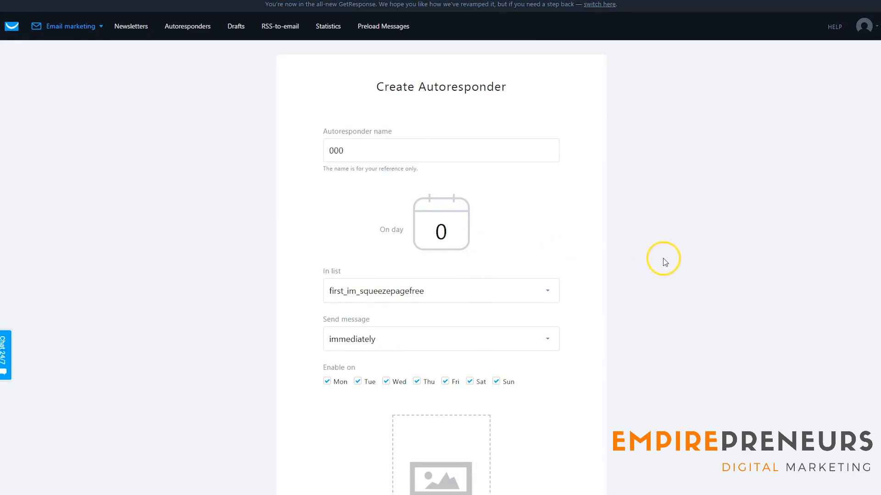
click(499, 340)
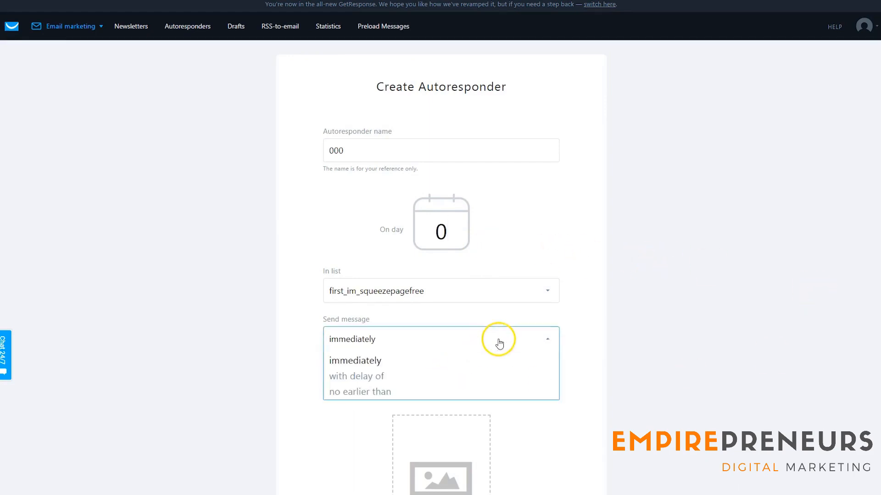
click(499, 340)
Step: Set the autoresponder to day 1 and check the send-timing options offered for that day
drag(446, 230, 325, 226)
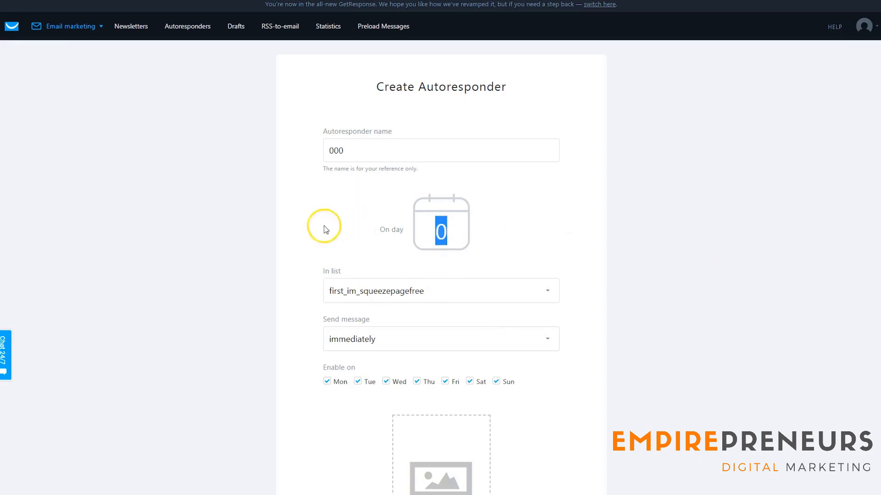
text(1)
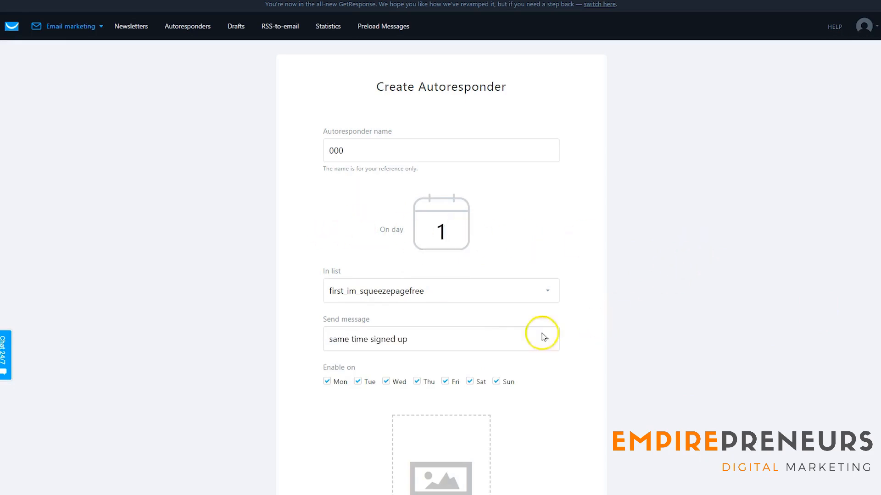
click(471, 344)
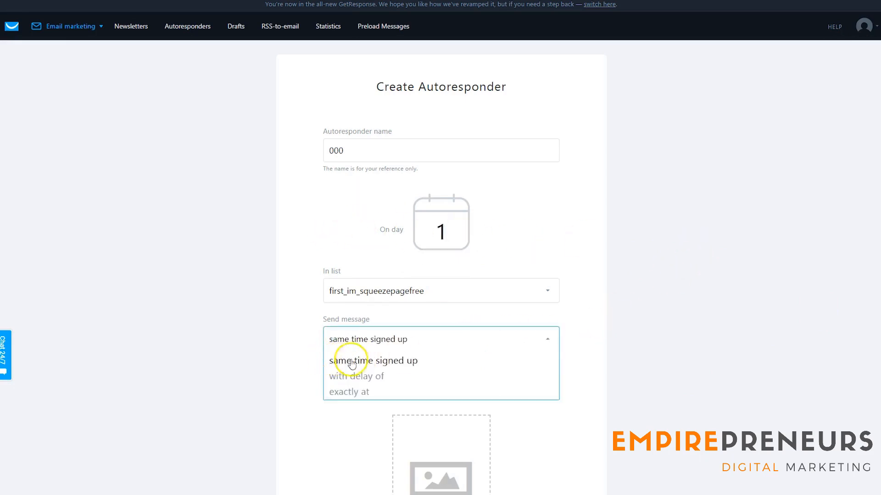
click(677, 305)
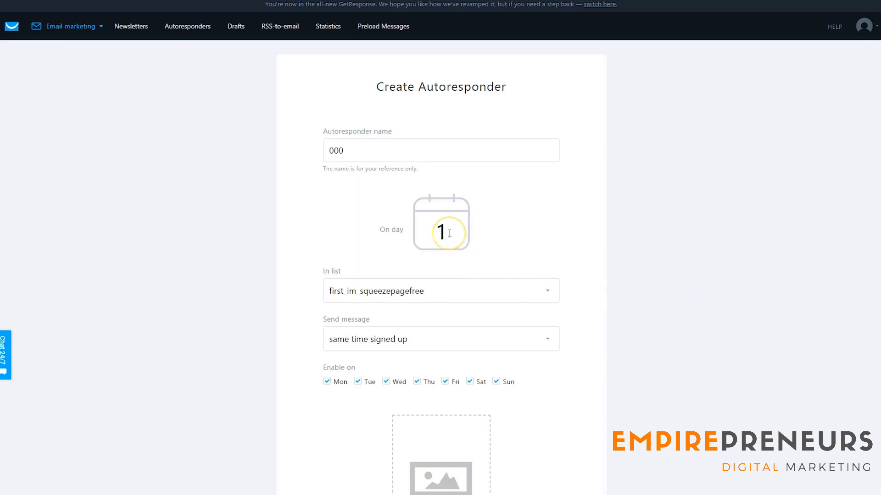
Step: Examine the autoresponder form from the day and list settings through to the message selection and saving options
click(515, 357)
scroll(515, 358, down, 3)
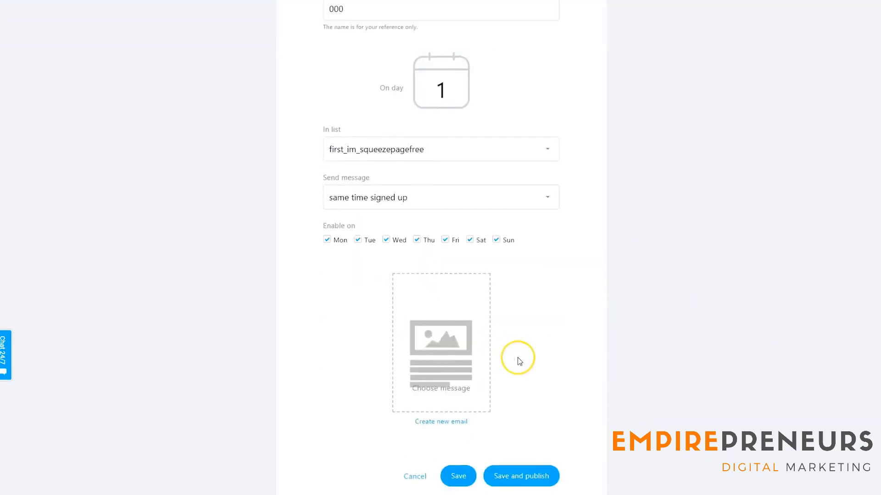
scroll(518, 357, up, 3)
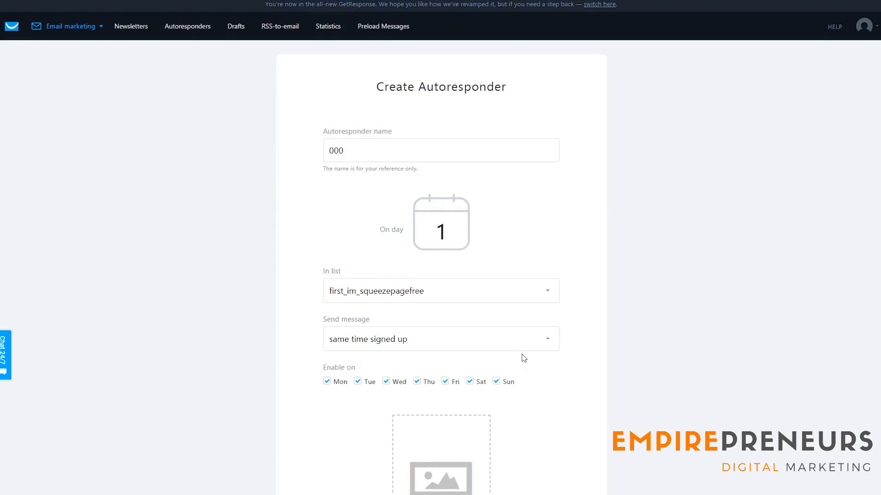
click(449, 270)
click(564, 352)
scroll(572, 349, down, 4)
scroll(575, 352, up, 4)
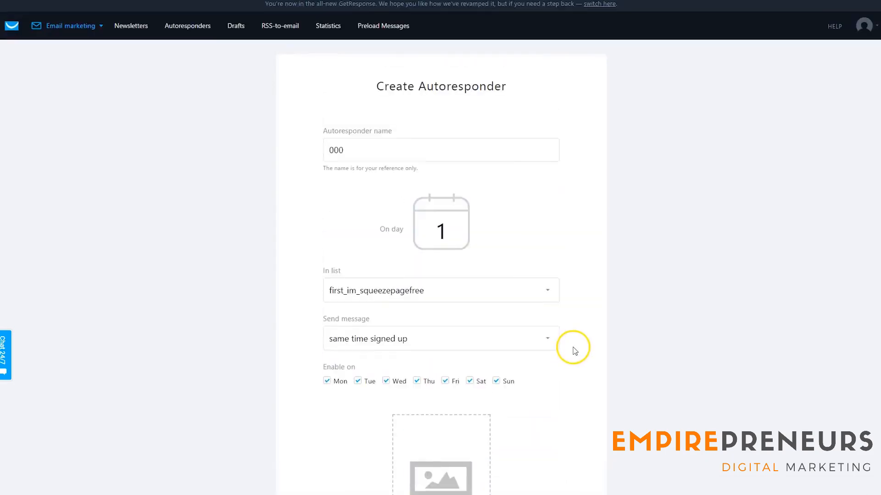
scroll(575, 351, down, 4)
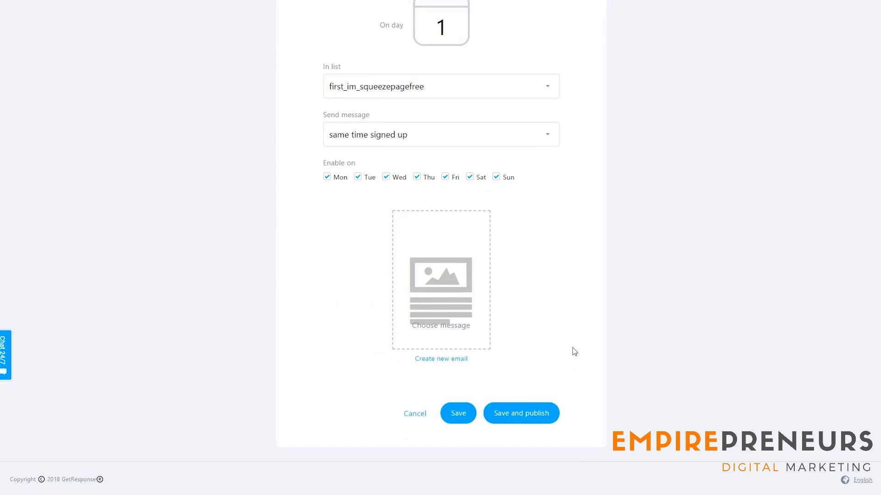
scroll(575, 352, up, 4)
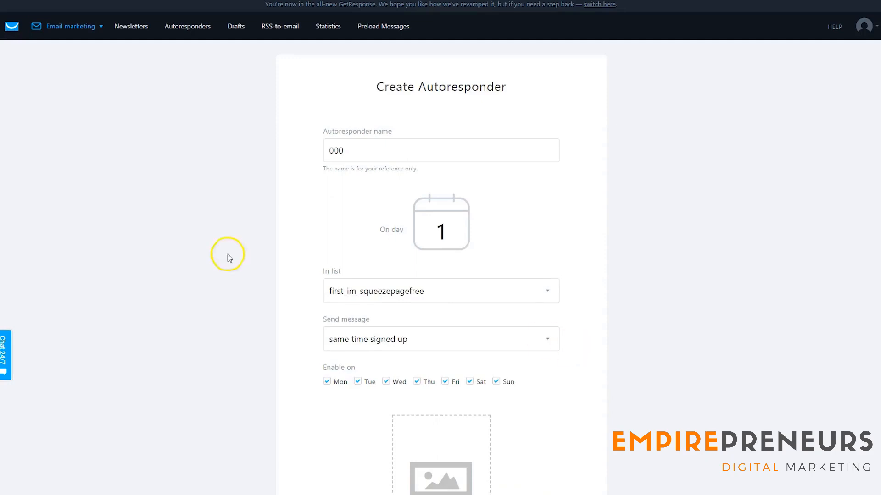
Step: Leave the autoresponder form without saving and view the email marketing drafts
click(238, 29)
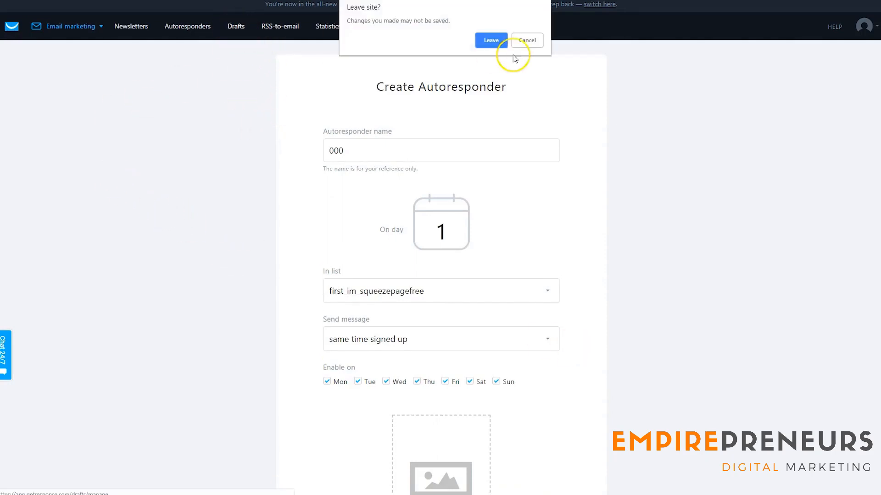
click(491, 41)
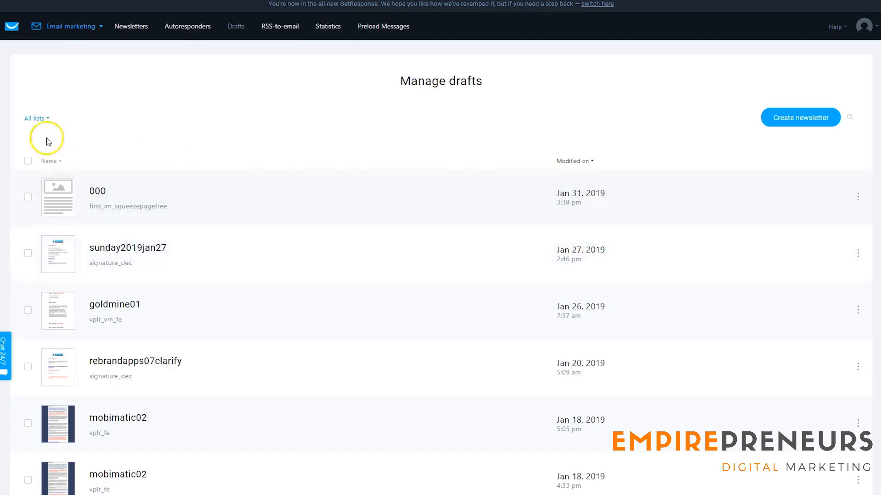
Step: Return to the dashboard and view the automation workflows
click(83, 27)
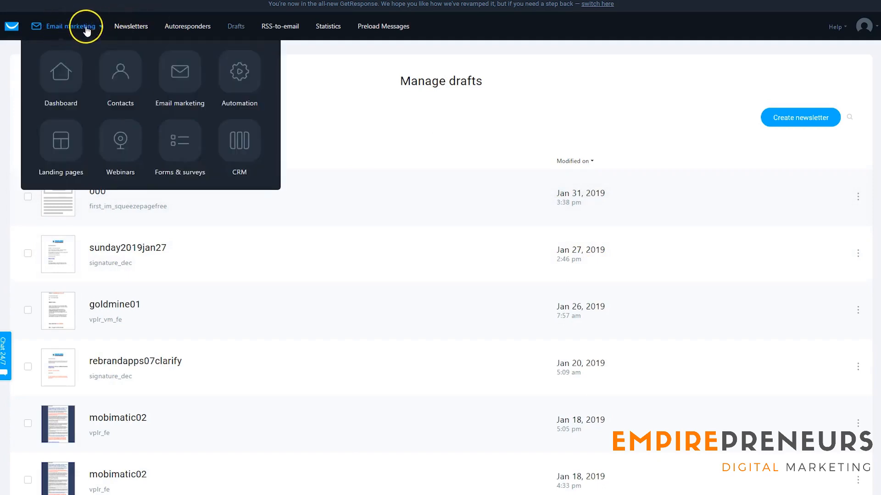
click(13, 28)
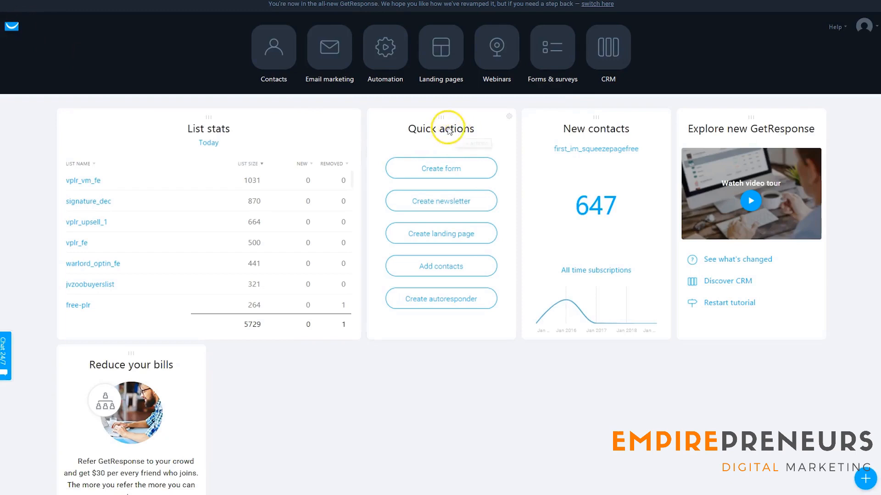
click(389, 64)
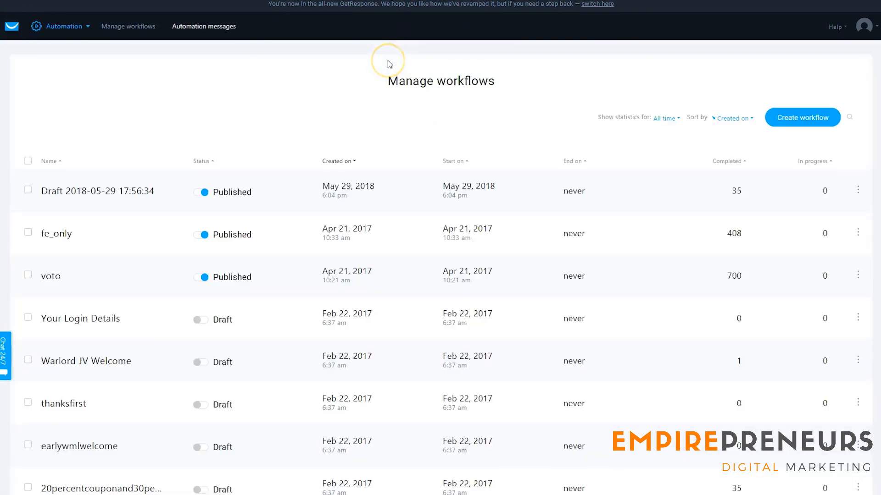